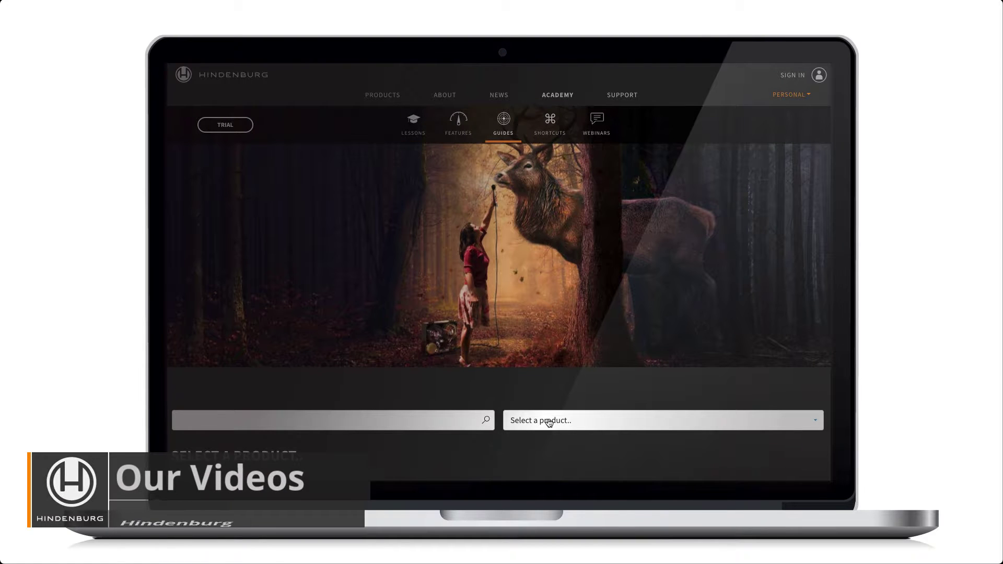
# - Filter the guides to Hindenburg PRO, with the YouTube channel's uploaded videos shown again
pyautogui.click(538, 421)
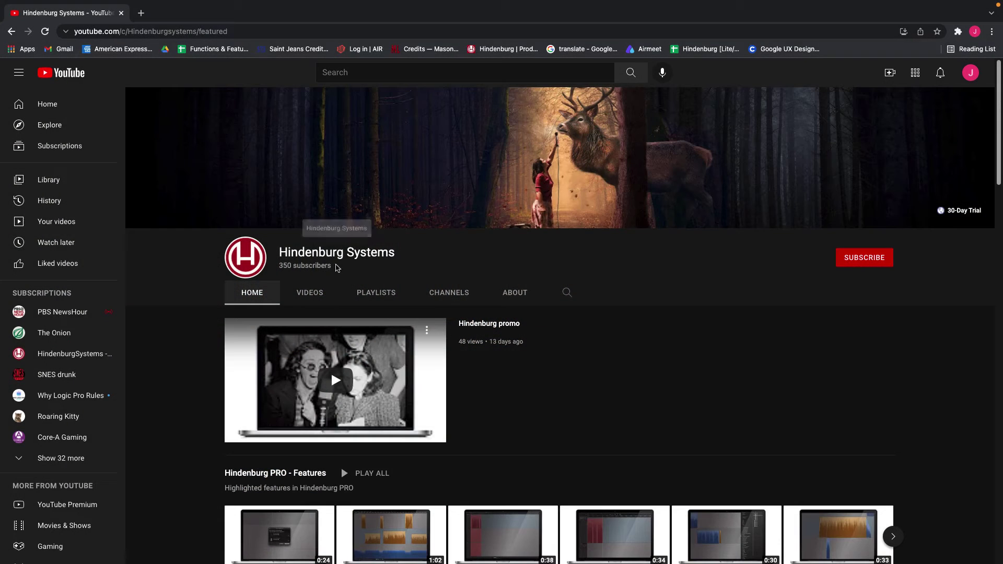
pyautogui.click(311, 296)
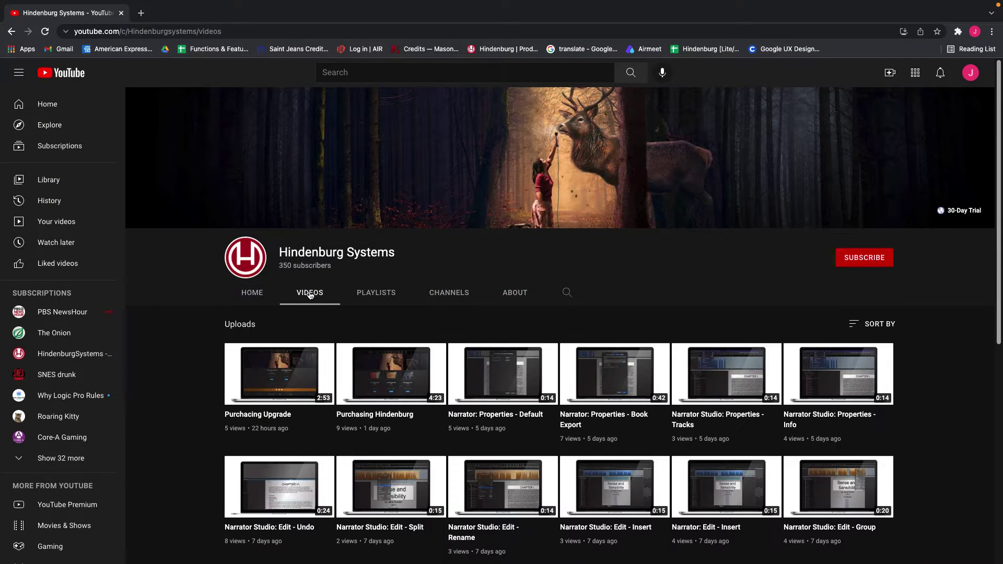
pyautogui.scroll(-4, 353, 372)
pyautogui.scroll(-2, 353, 371)
pyautogui.scroll(-2, 353, 371)
pyautogui.scroll(8, 353, 372)
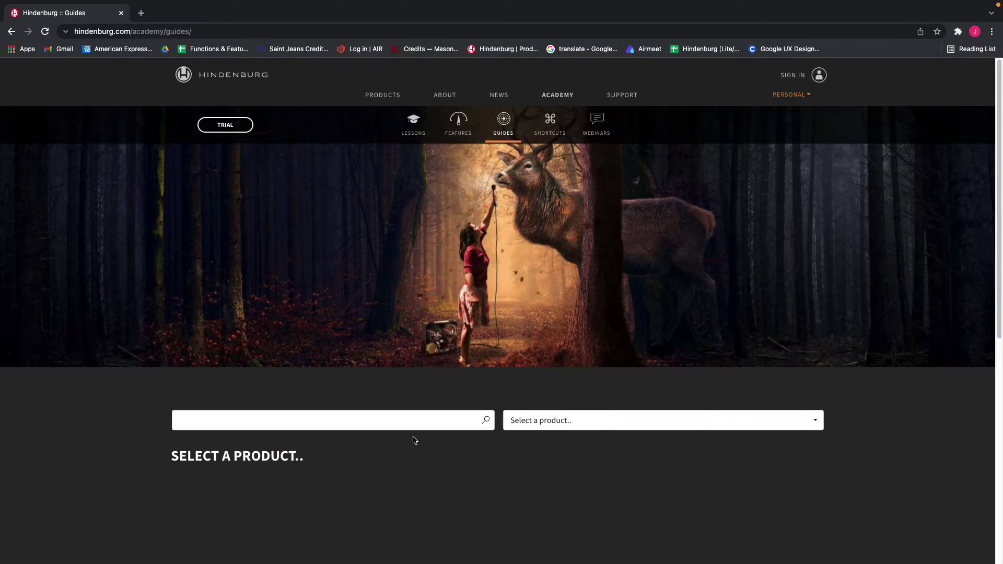
pyautogui.click(549, 424)
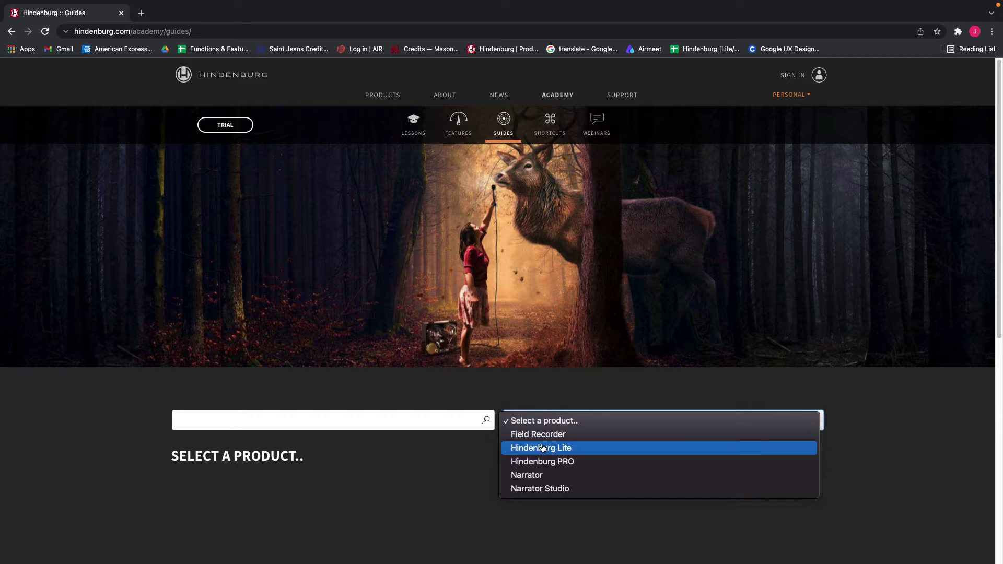
pyautogui.click(542, 462)
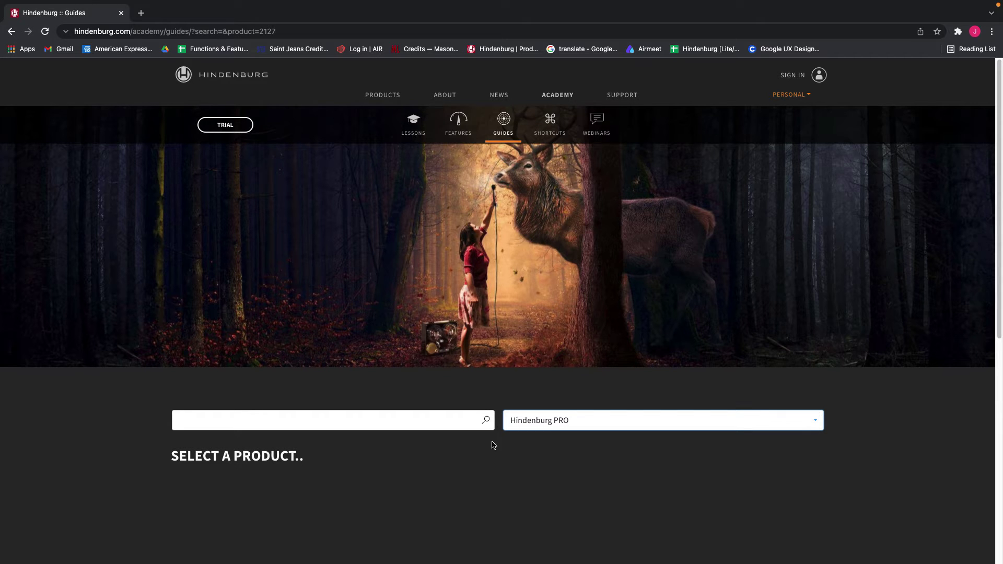
pyautogui.scroll(-3, 472, 494)
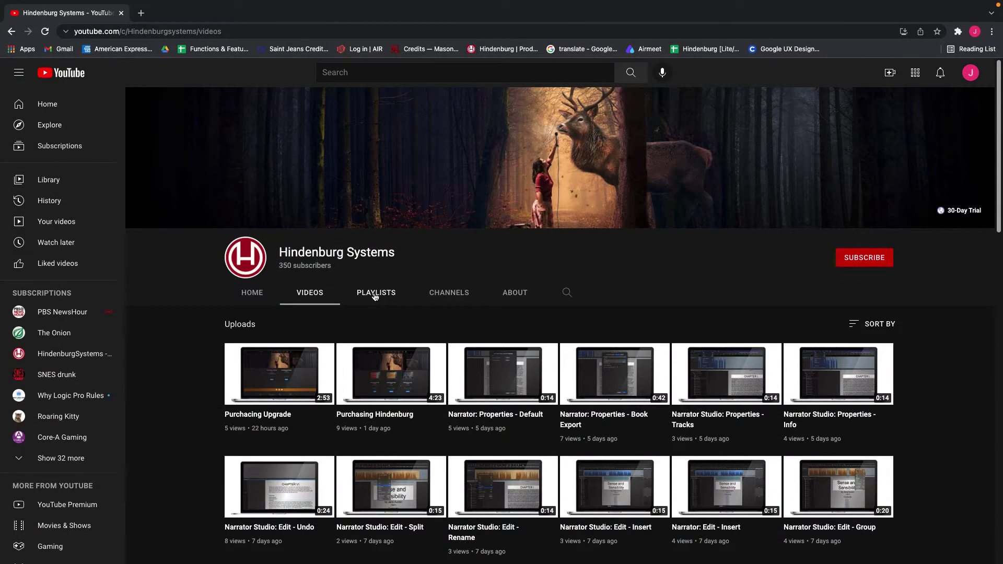
# - Show the PLAYLISTS view of the Hindenburg Systems YouTube channel
pyautogui.click(375, 296)
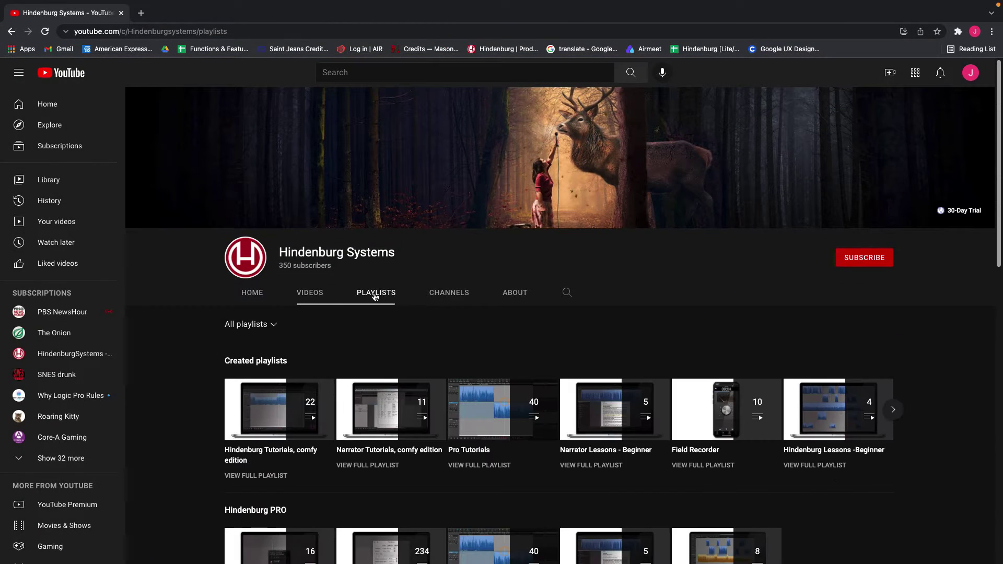
pyautogui.scroll(-3, 410, 358)
pyautogui.scroll(-3, 410, 359)
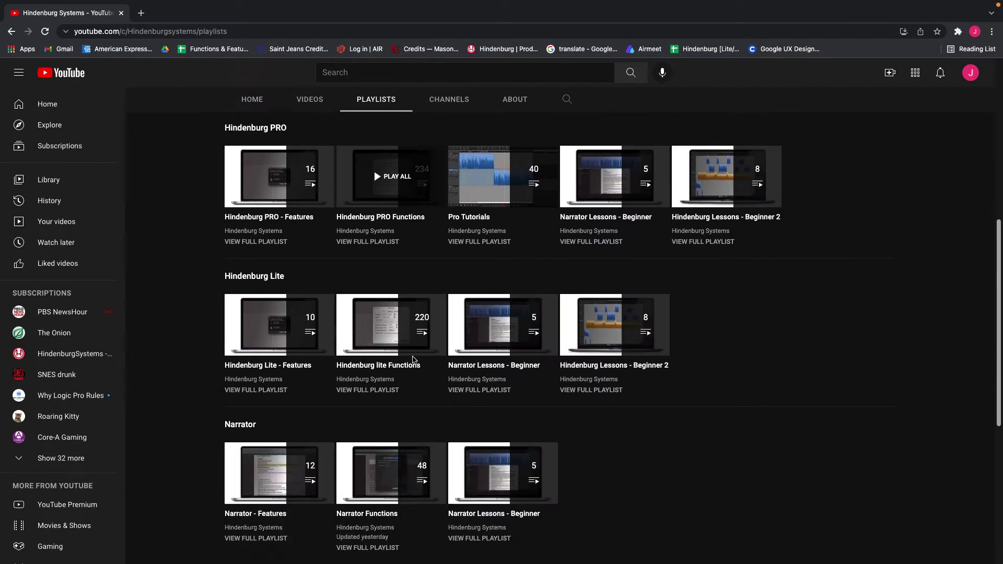
pyautogui.scroll(5, 413, 360)
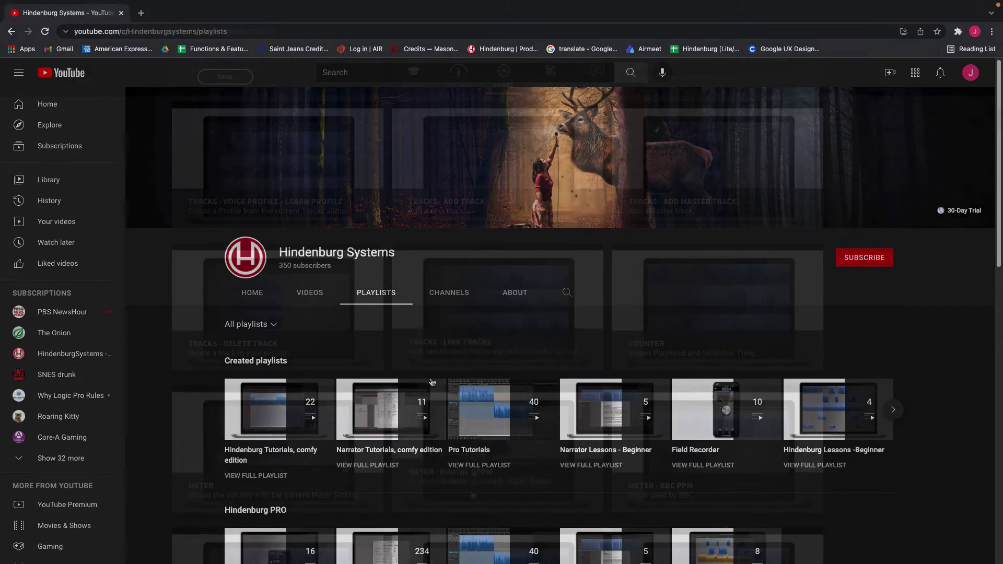
pyautogui.moveTo(278, 453)
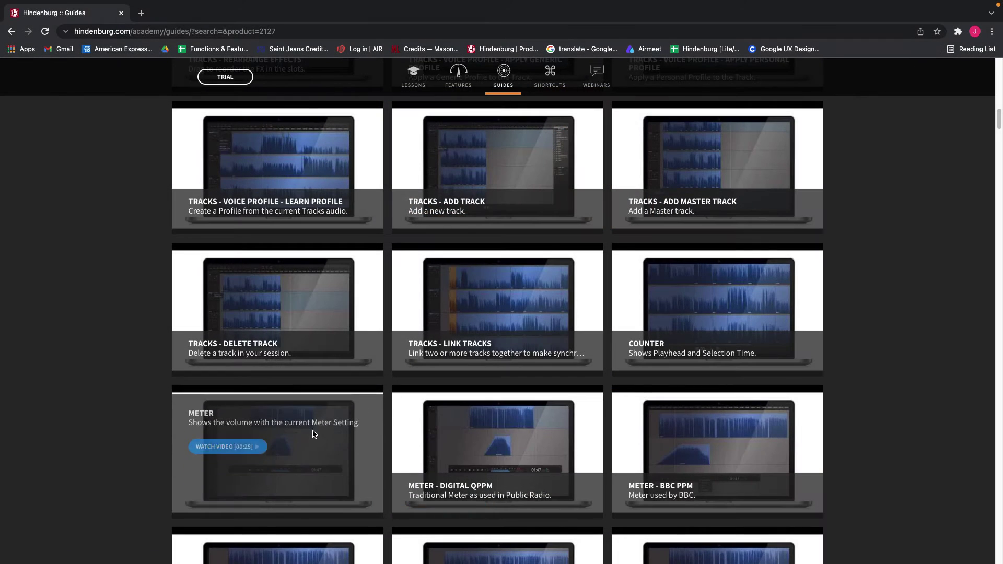
# - Play the METER guide video from its card in the website's lightbox player
pyautogui.click(243, 442)
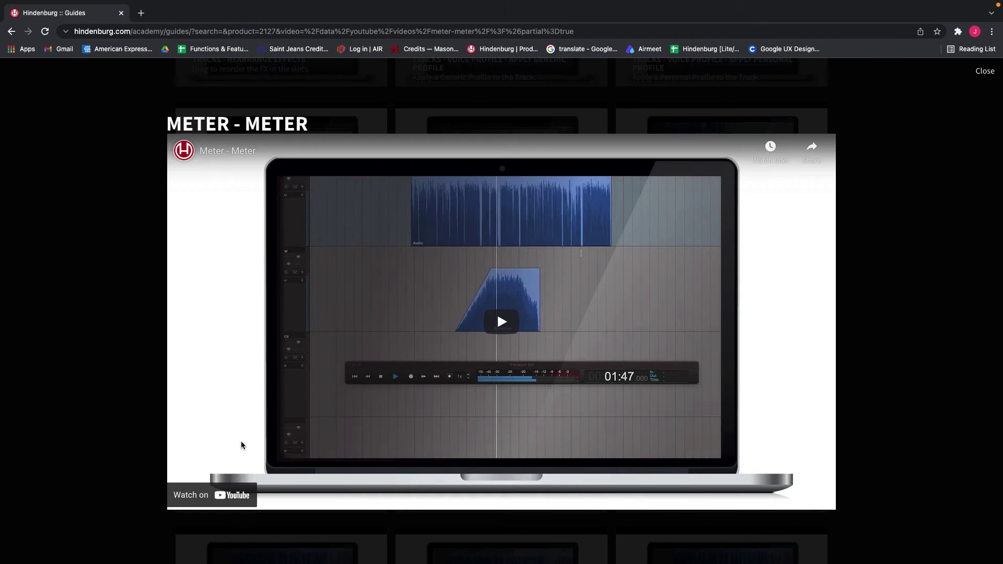